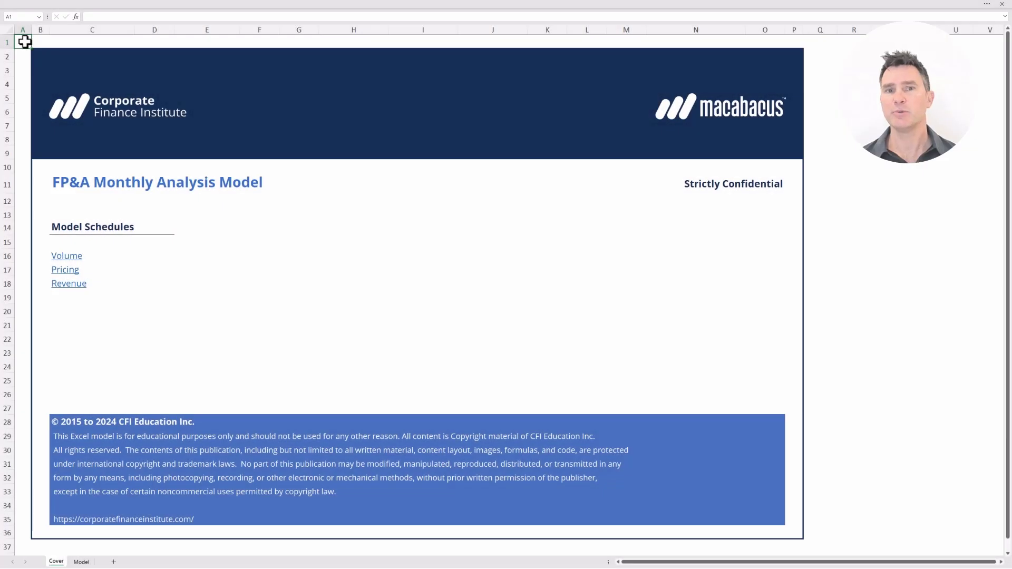
- Switch to the Model sheet and zoom out to 25% to see the whole sheet
{"action": "key", "text": "ctrl+Page_Down"}
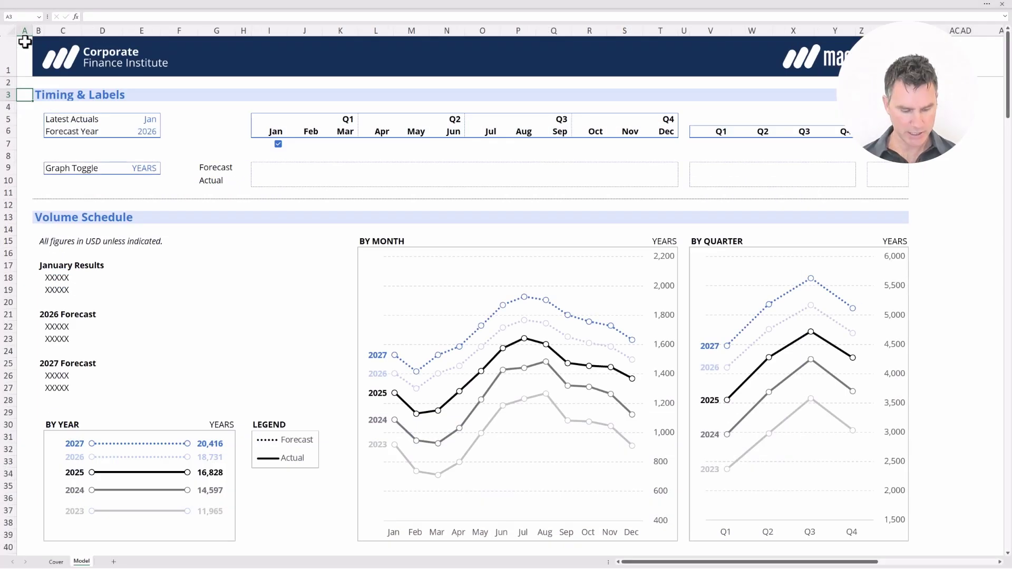
{"action": "key", "text": "alt+w"}
{"action": "key", "text": "q"}
{"action": "key", "text": "Up"}
{"action": "key", "text": "Up"}
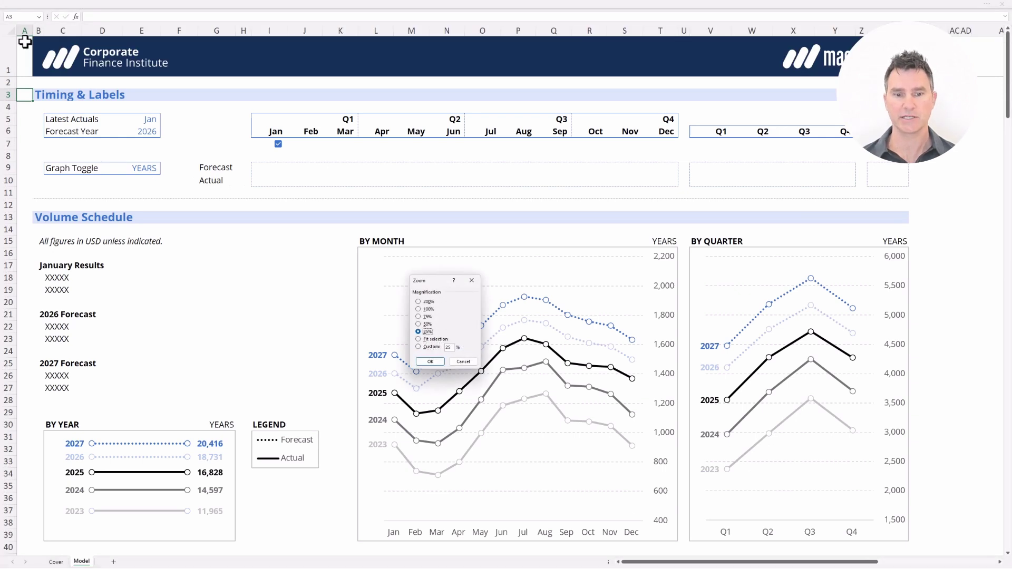
{"action": "key", "text": "Return"}
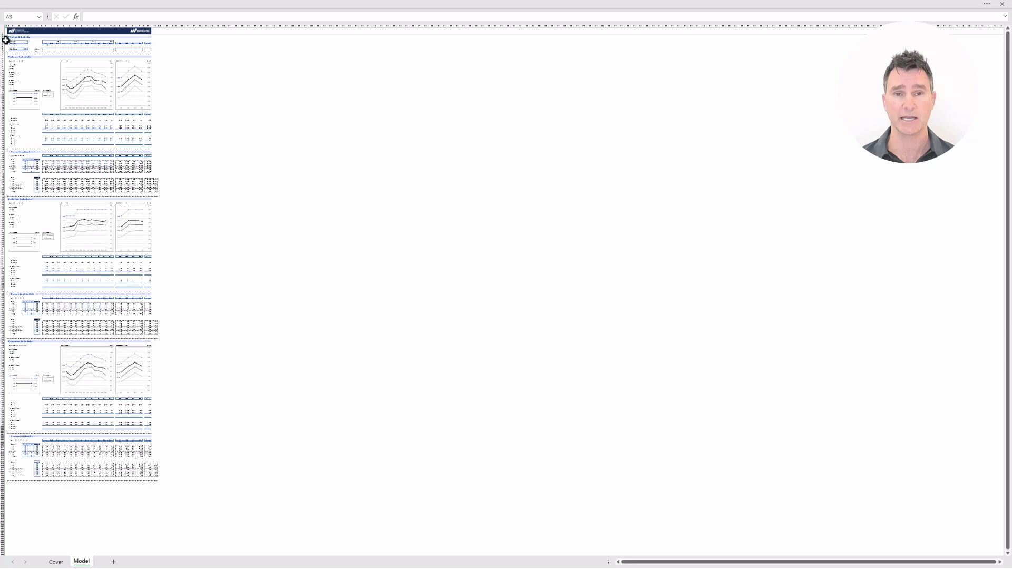
- Zoom the Model sheet to a custom 150% magnification
{"action": "key", "text": "alt+w"}
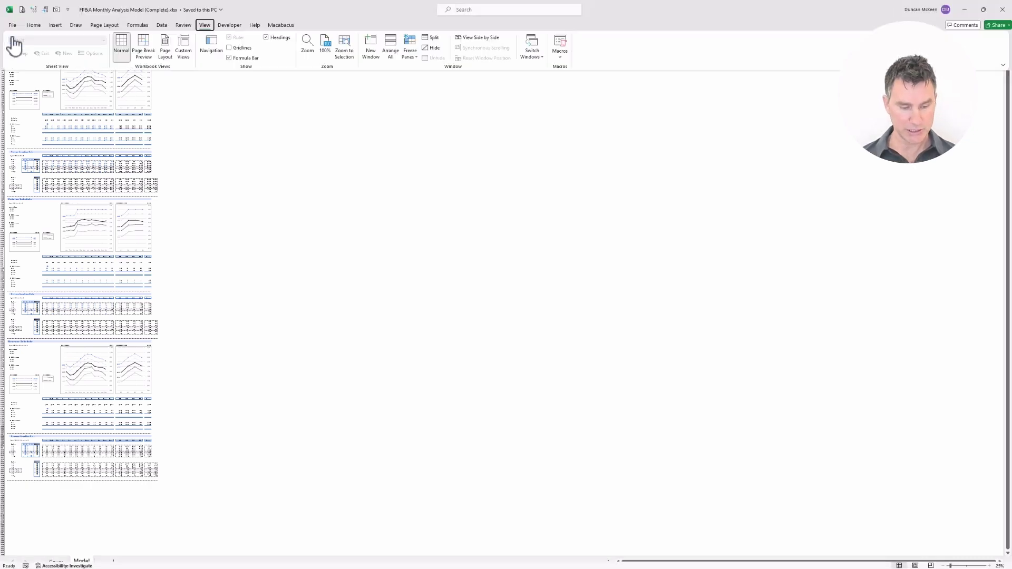
{"action": "key", "text": "q"}
{"action": "key", "text": "Down"}
{"action": "key", "text": "Down"}
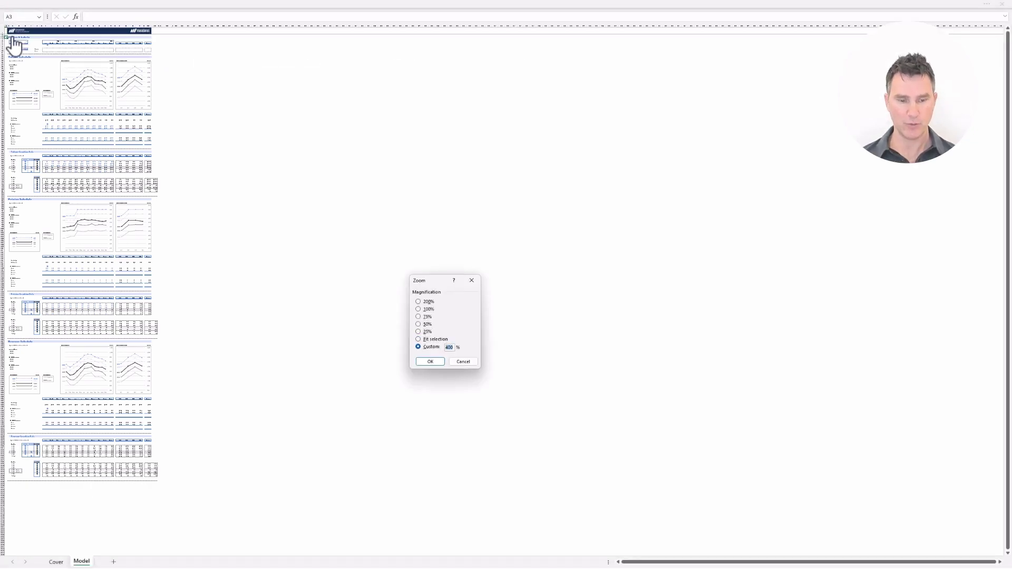
{"action": "type", "text": "150"}
{"action": "key", "text": "Return"}
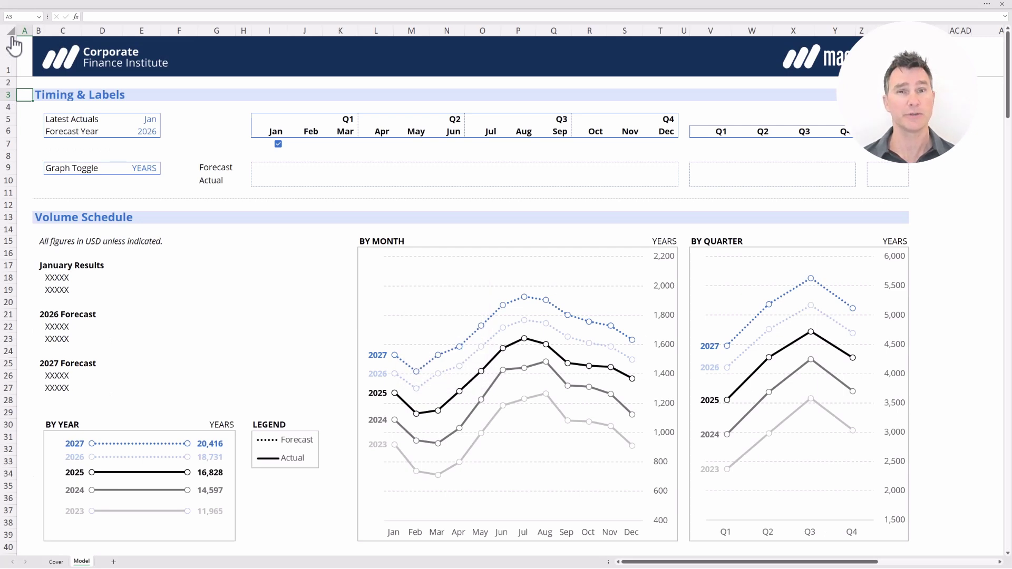
{"action": "key", "text": "Right"}
{"action": "key", "text": "Right"}
{"action": "key", "text": "Right"}
{"action": "key", "text": "Right"}
{"action": "key", "text": "Right"}
{"action": "key", "text": "Right"}
{"action": "key", "text": "Right"}
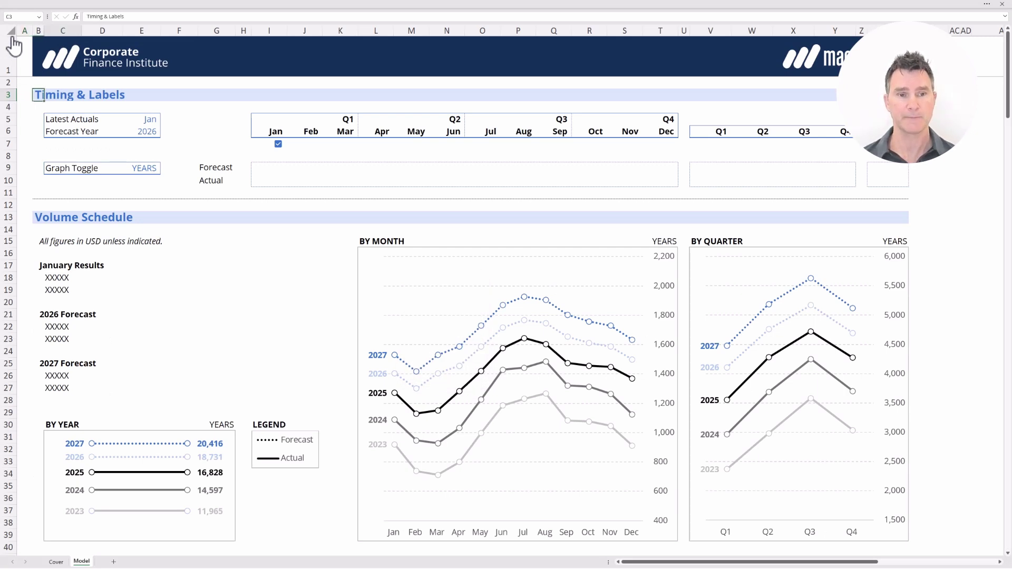
{"action": "key", "text": "Down"}
{"action": "key", "text": "Down"}
{"action": "key", "text": "shift+Down"}
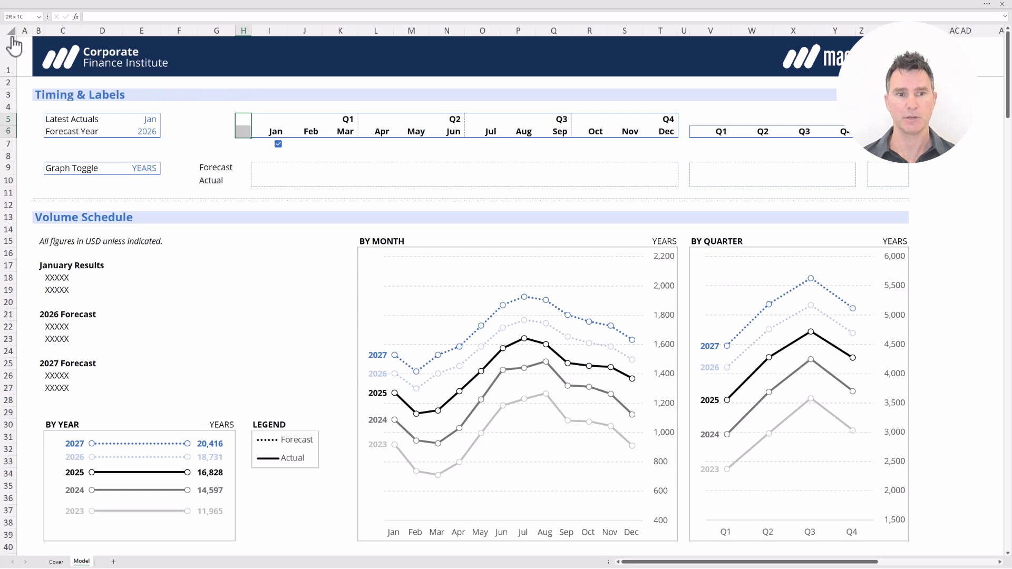
{"action": "key", "text": "shift+Right"}
{"action": "key", "text": "ctrl+shift+Right"}
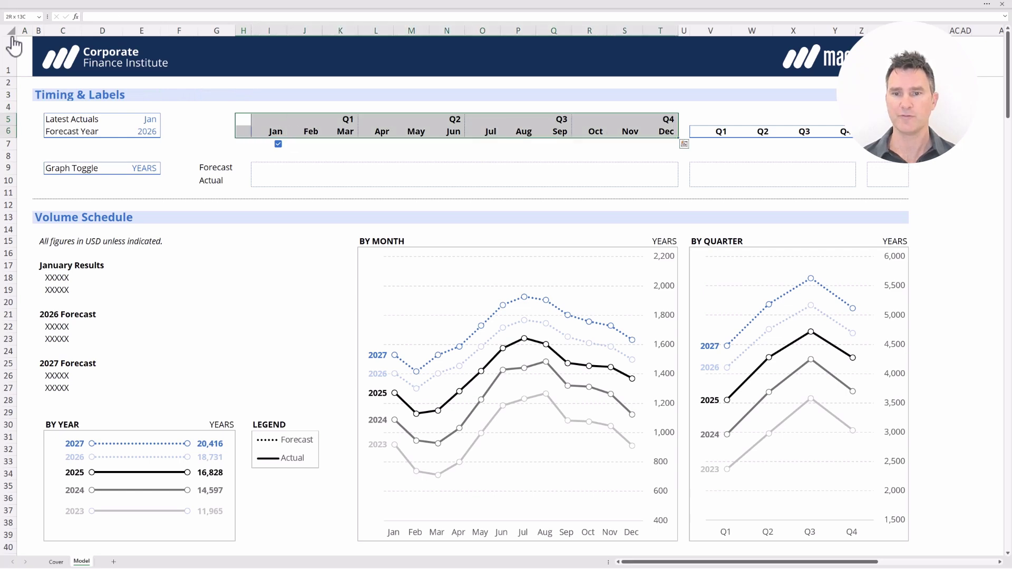
{"action": "key", "text": "shift+Right"}
{"action": "key", "text": "shift+Right"}
{"action": "key", "text": "shift+Right"}
{"action": "key", "text": "shift+Right"}
{"action": "key", "text": "shift+Right"}
{"action": "key", "text": "shift+Right"}
{"action": "key", "text": "shift+Right"}
{"action": "key", "text": "shift+Right"}
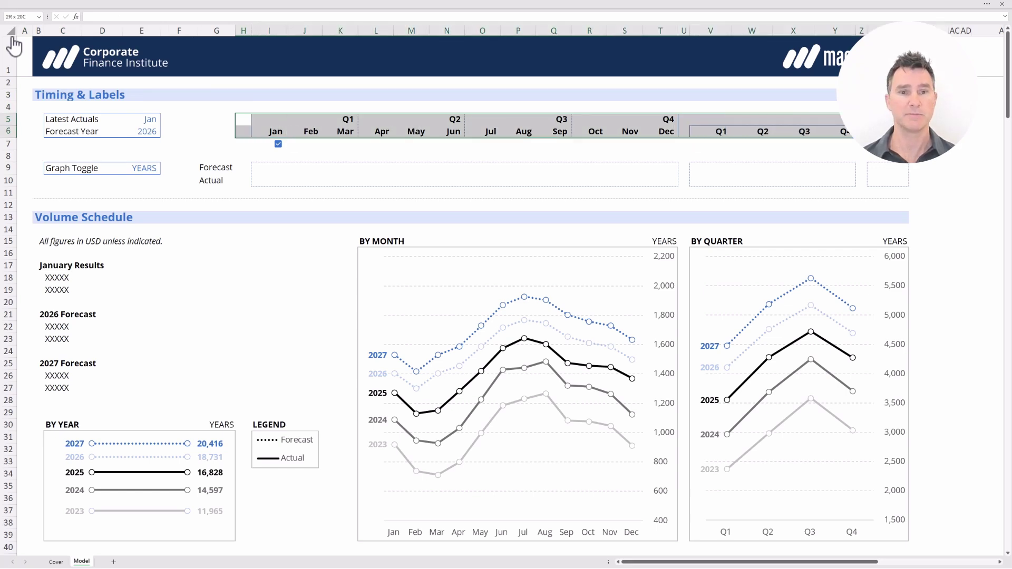
{"action": "key", "text": "Left"}
{"action": "key", "text": "Left"}
{"action": "key", "text": "Left"}
{"action": "key", "text": "Right"}
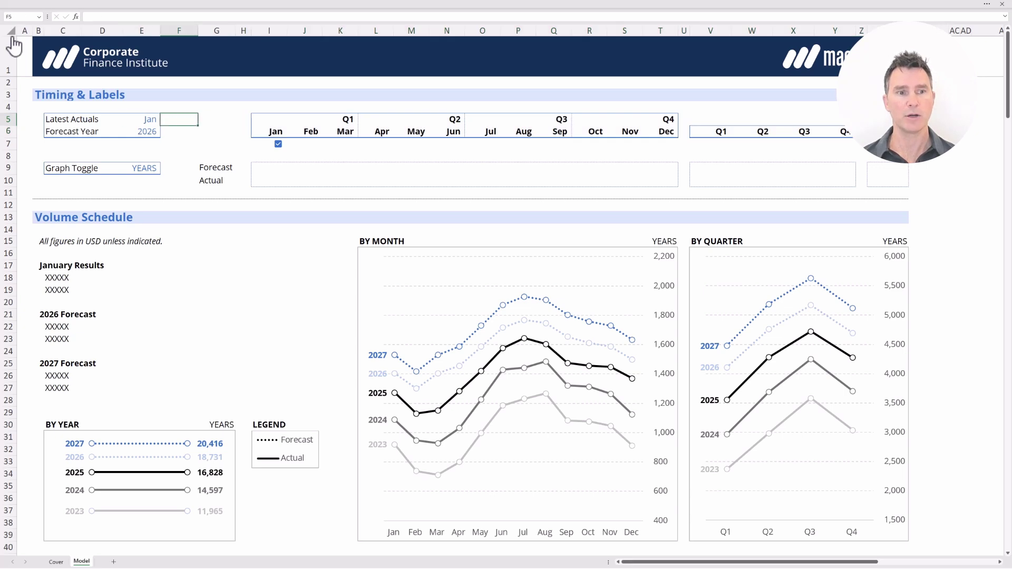
{"action": "key", "text": "shift+Left"}
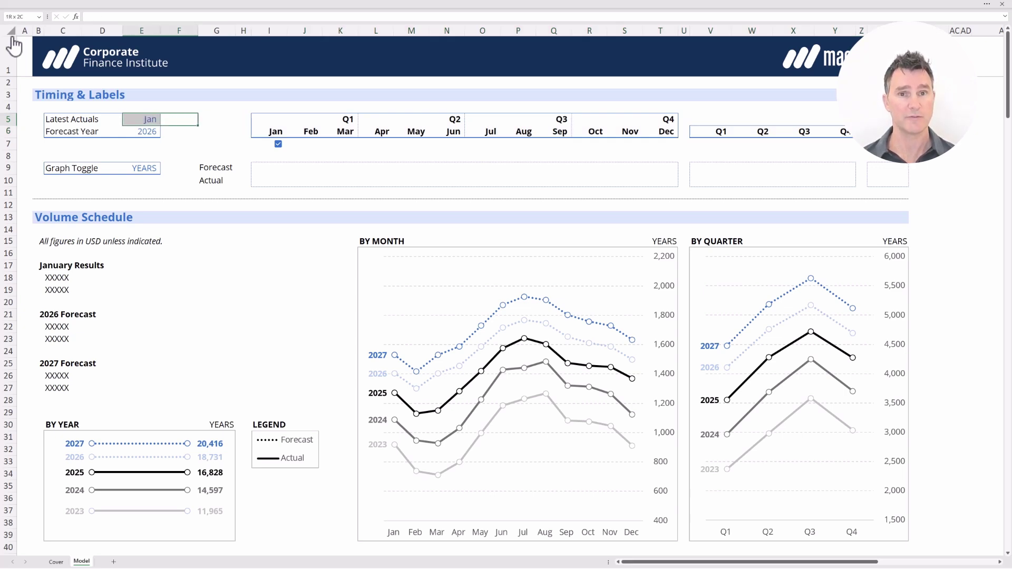
{"action": "key", "text": "Down"}
{"action": "key", "text": "Down"}
{"action": "key", "text": "Down"}
{"action": "key", "text": "Down"}
{"action": "key", "text": "Down"}
{"action": "key", "text": "Down"}
{"action": "key", "text": "Down"}
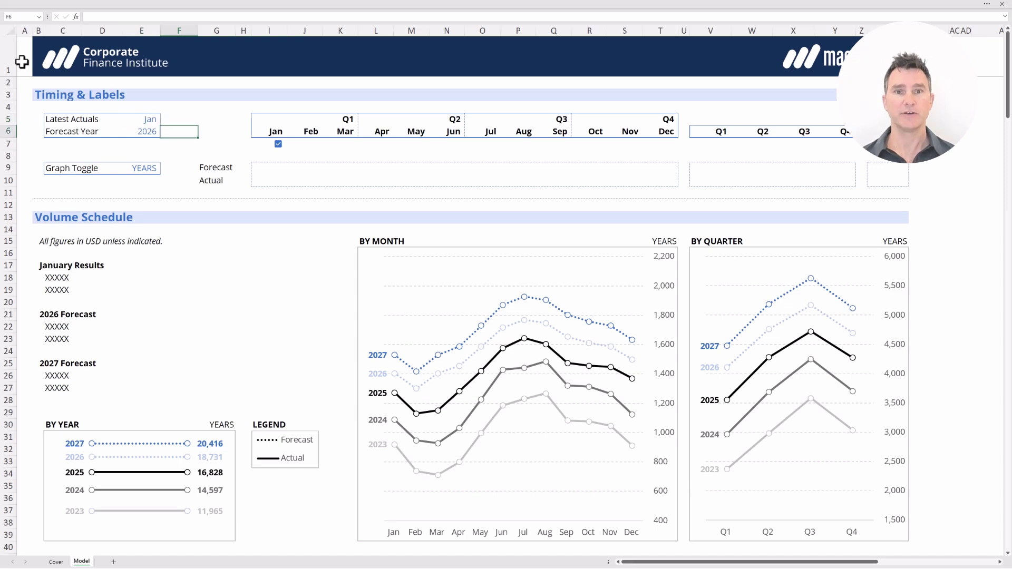
{"action": "key", "text": "Down"}
{"action": "key", "text": "Left"}
{"action": "key", "text": "Left"}
{"action": "key", "text": "Left"}
{"action": "key", "text": "Left"}
{"action": "key", "text": "Left"}
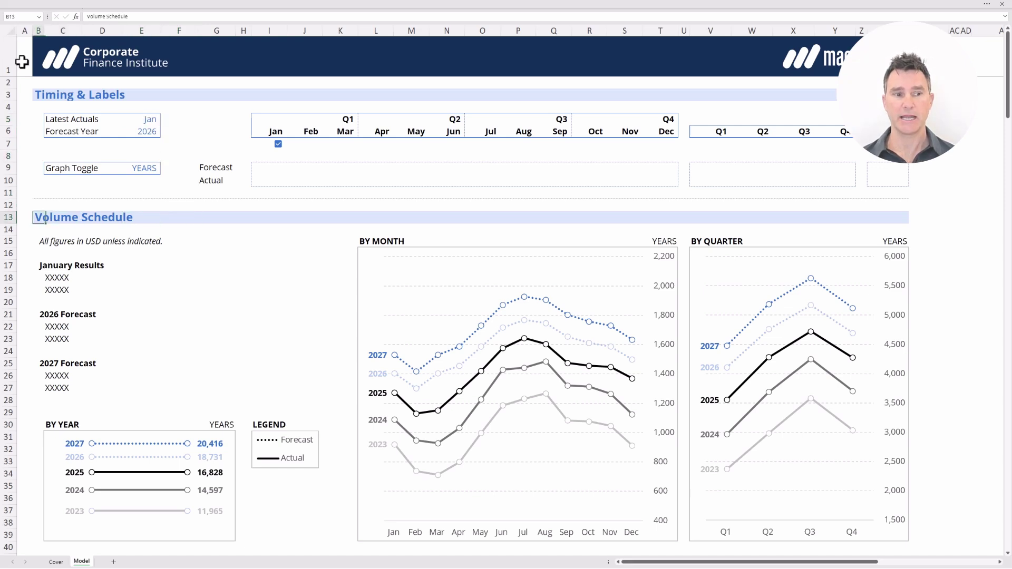
- Scroll down to the Volume Schedule charts and monthly forecast table
{"action": "scroll", "coordinate": [22, 61], "scroll_direction": "down", "scroll_amount": 3}
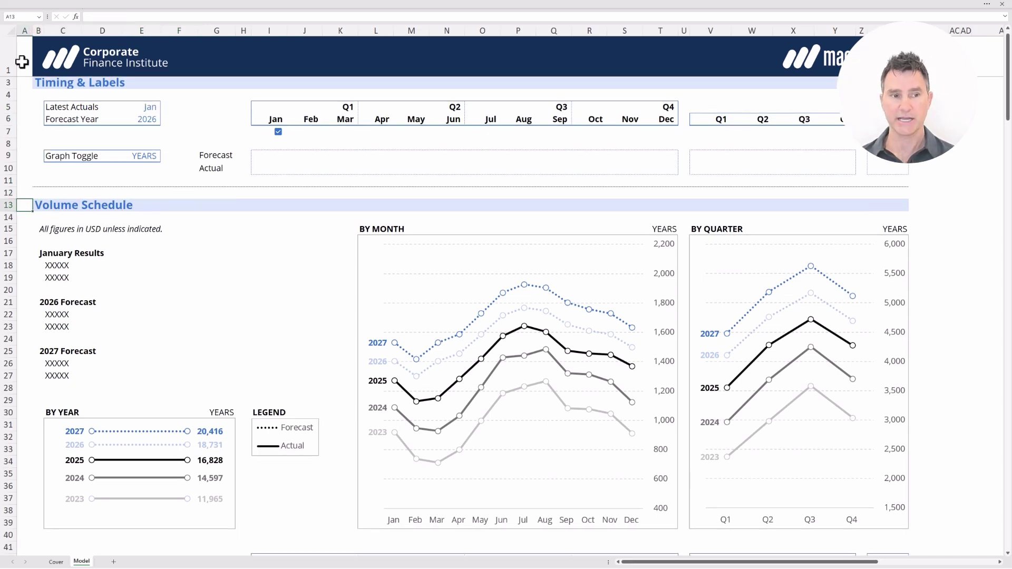
{"action": "scroll", "coordinate": [21, 62], "scroll_direction": "down", "scroll_amount": 1}
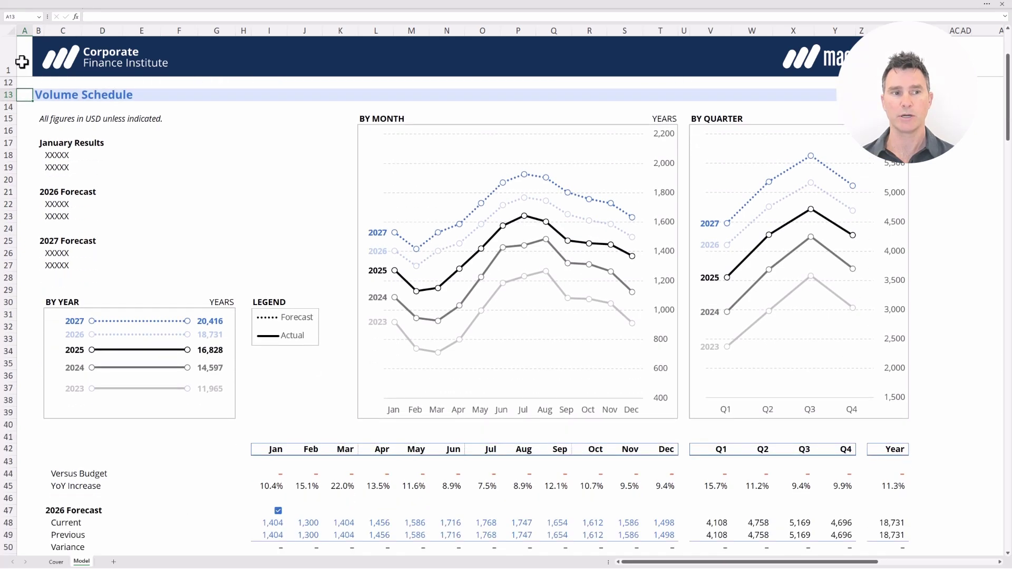
{"action": "scroll", "coordinate": [22, 61], "scroll_direction": "down", "scroll_amount": 2}
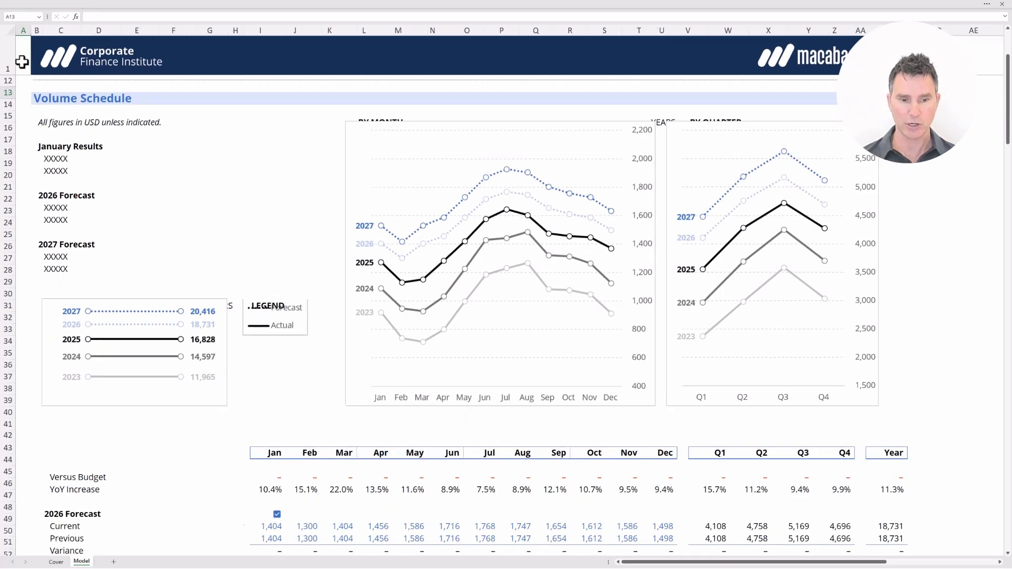
{"action": "scroll", "coordinate": [22, 62], "scroll_direction": "down", "scroll_amount": 1}
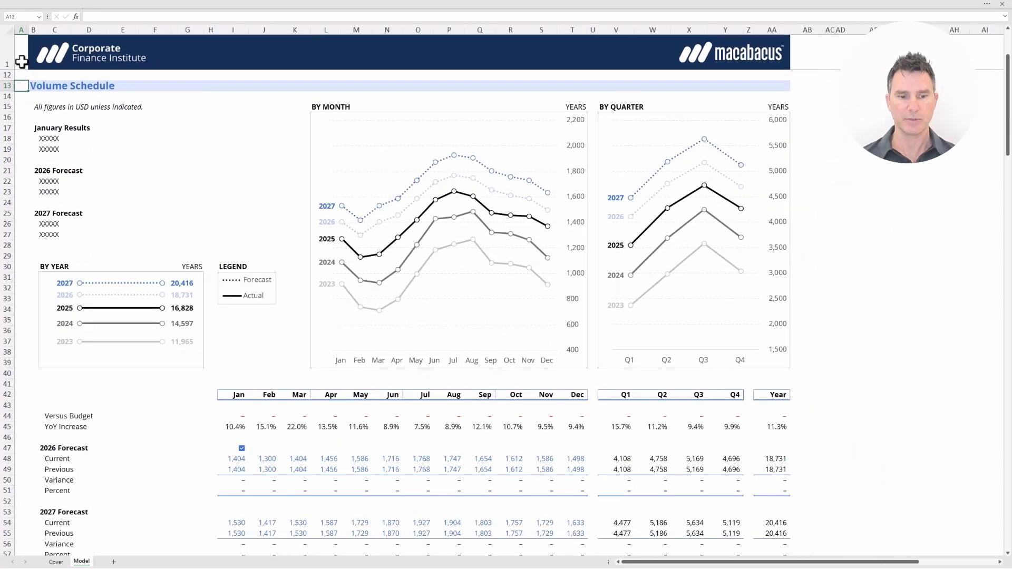
{"action": "scroll", "coordinate": [22, 62], "scroll_direction": "down", "scroll_amount": 1}
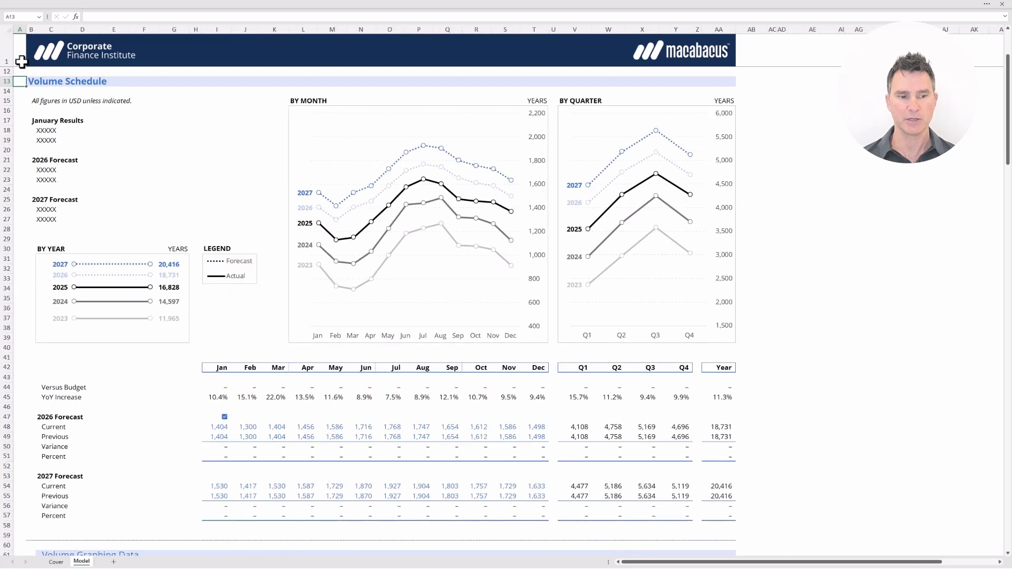
{"action": "scroll", "coordinate": [22, 62], "scroll_direction": "up", "scroll_amount": 1}
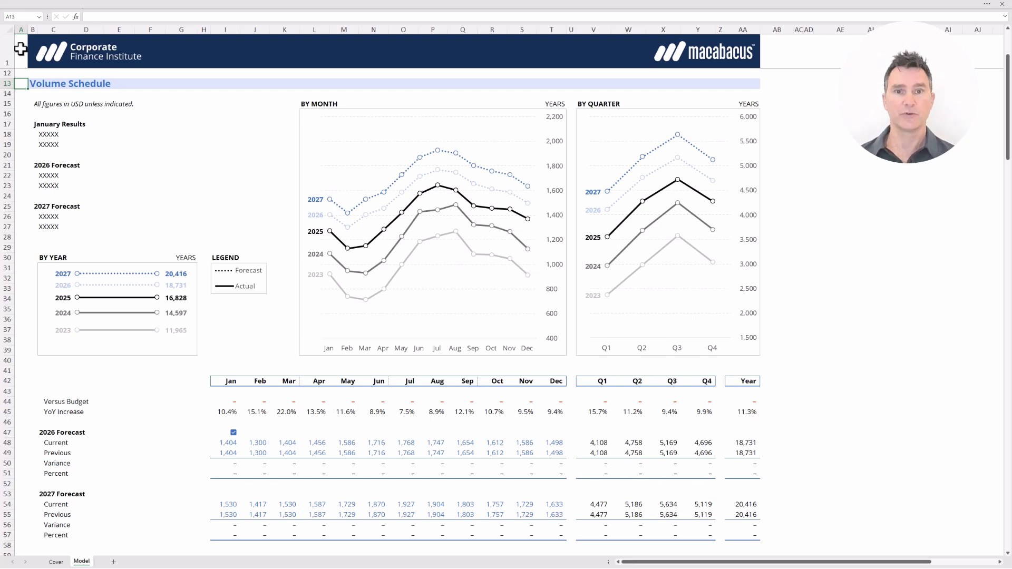
- Select the Volume Graphing Data block, A61:AB83, including the Year columns
{"action": "key", "text": "Down"}
{"action": "key", "text": "Down"}
{"action": "key", "text": "Down"}
{"action": "key", "text": "Down"}
{"action": "key", "text": "Down"}
{"action": "key", "text": "Down"}
{"action": "key", "text": "Down"}
{"action": "key", "text": "Down"}
{"action": "key", "text": "Down"}
{"action": "key", "text": "Down"}
{"action": "key", "text": "Down"}
{"action": "key", "text": "Down"}
{"action": "key", "text": "Down"}
{"action": "key", "text": "Down"}
{"action": "key", "text": "Down"}
{"action": "key", "text": "Down"}
{"action": "key", "text": "Down"}
{"action": "key", "text": "Down"}
{"action": "key", "text": "Down"}
{"action": "key", "text": "Down"}
{"action": "key", "text": "Down"}
{"action": "key", "text": "Down"}
{"action": "key", "text": "Down"}
{"action": "key", "text": "Down"}
{"action": "key", "text": "Down"}
{"action": "key", "text": "Down"}
{"action": "key", "text": "Down"}
{"action": "key", "text": "Down"}
{"action": "key", "text": "Down"}
{"action": "key", "text": "Down"}
{"action": "key", "text": "Down"}
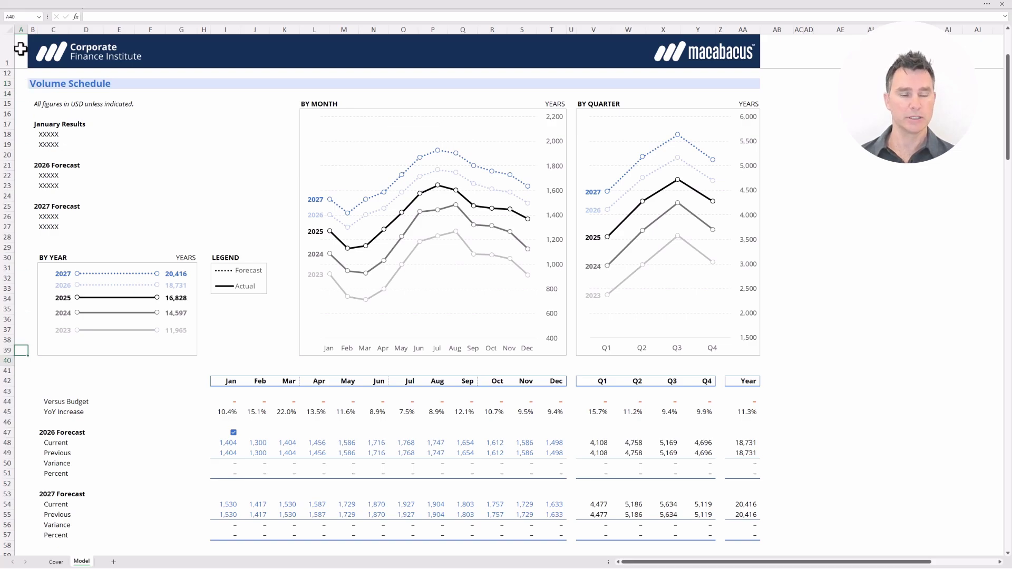
{"action": "key", "text": "Up"}
{"action": "key", "text": "Up"}
{"action": "key", "text": "Up"}
{"action": "key", "text": "Up"}
{"action": "key", "text": "Up"}
{"action": "key", "text": "Up"}
{"action": "key", "text": "Up"}
{"action": "key", "text": "Up"}
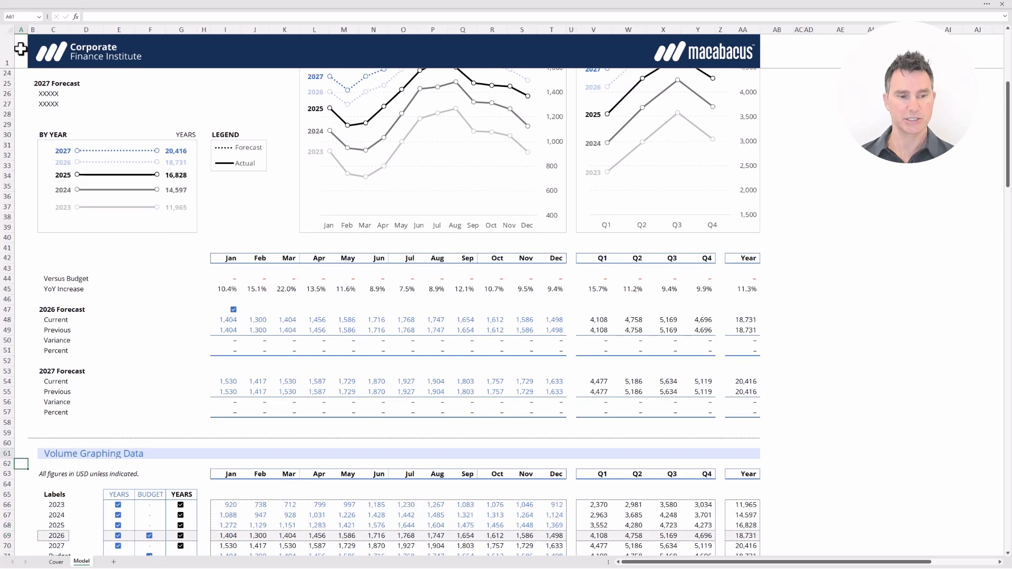
{"action": "scroll", "coordinate": [20, 49], "scroll_direction": "down", "scroll_amount": 5}
{"action": "scroll", "coordinate": [21, 49], "scroll_direction": "down", "scroll_amount": 7}
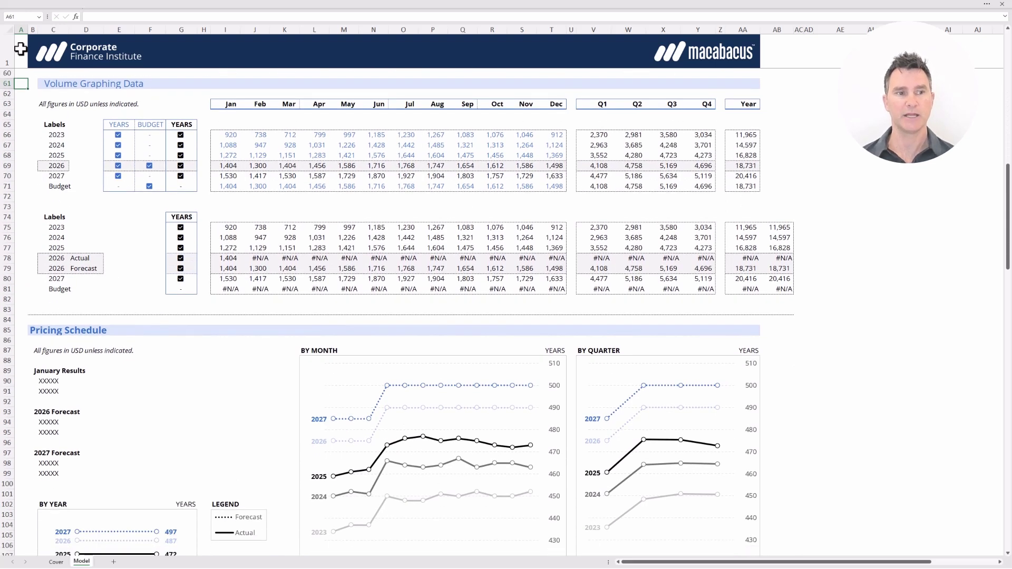
{"action": "key", "text": "shift+Down"}
{"action": "key", "text": "shift+Down"}
{"action": "key", "text": "shift+Down"}
{"action": "key", "text": "shift+Down"}
{"action": "key", "text": "shift+Down"}
{"action": "key", "text": "shift+Down"}
{"action": "key", "text": "shift+Down"}
{"action": "key", "text": "shift+Down"}
{"action": "key", "text": "shift+Down"}
{"action": "key", "text": "shift+Down"}
{"action": "key", "text": "shift+Down"}
{"action": "key", "text": "shift+Down"}
{"action": "key", "text": "shift+Down"}
{"action": "key", "text": "shift+Down"}
{"action": "key", "text": "shift+Down"}
{"action": "key", "text": "shift+Down"}
{"action": "key", "text": "shift+Down"}
{"action": "key", "text": "shift+Down"}
{"action": "key", "text": "shift+Down"}
{"action": "key", "text": "shift+Down"}
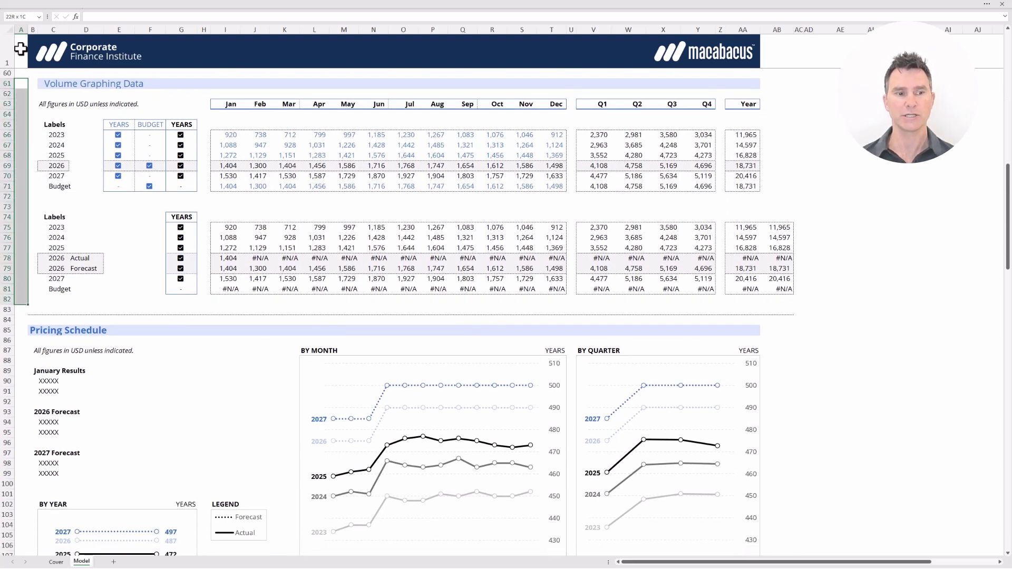
{"action": "key", "text": "shift+Down"}
{"action": "key", "text": "shift+Right"}
{"action": "key", "text": "shift+Right"}
{"action": "key", "text": "shift+Right"}
{"action": "key", "text": "shift+Right"}
{"action": "key", "text": "shift+Right"}
{"action": "key", "text": "shift+Right"}
{"action": "key", "text": "shift+Right"}
{"action": "key", "text": "shift+Right"}
{"action": "key", "text": "shift+Right"}
{"action": "key", "text": "shift+Right"}
{"action": "key", "text": "shift+Right"}
{"action": "key", "text": "shift+Right"}
{"action": "key", "text": "shift+Right"}
{"action": "key", "text": "shift+Right"}
{"action": "key", "text": "shift+Right"}
{"action": "key", "text": "shift+Right"}
{"action": "key", "text": "shift+Right"}
{"action": "key", "text": "shift+Right"}
{"action": "key", "text": "shift+Right"}
{"action": "key", "text": "shift+Right"}
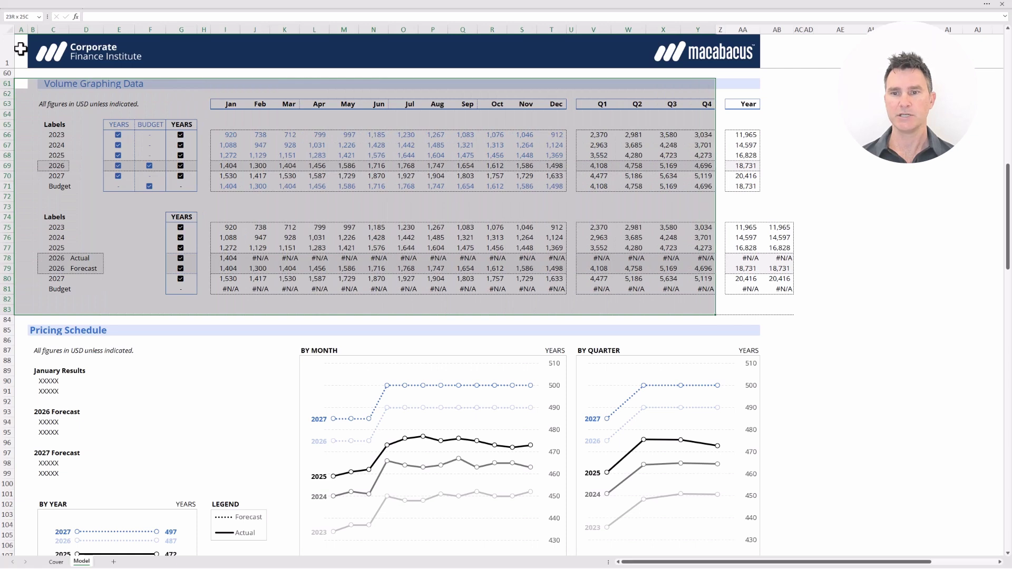
{"action": "key", "text": "shift+Right"}
{"action": "key", "text": "shift+Right"}
{"action": "key", "text": "shift+Right"}
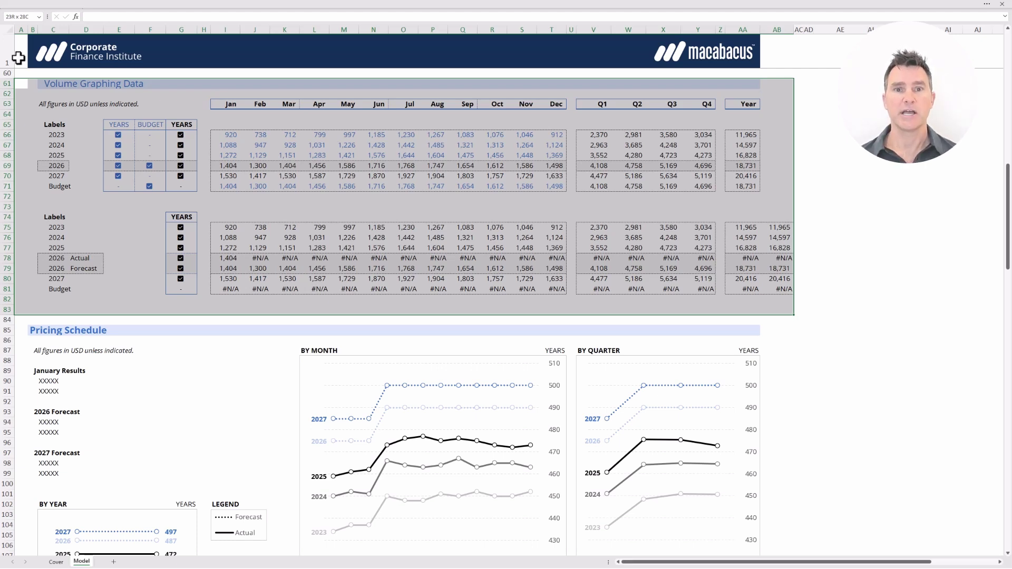
- Set the selected Volume Graphing Data block as the print area
{"action": "key", "text": "alt+p"}
{"action": "key", "text": "r"}
{"action": "key", "text": "s"}
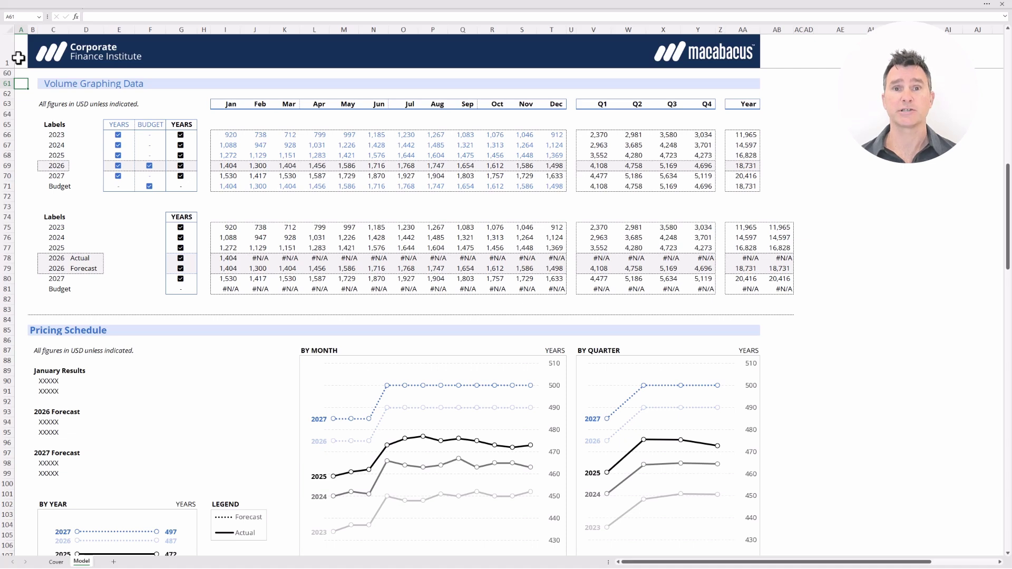